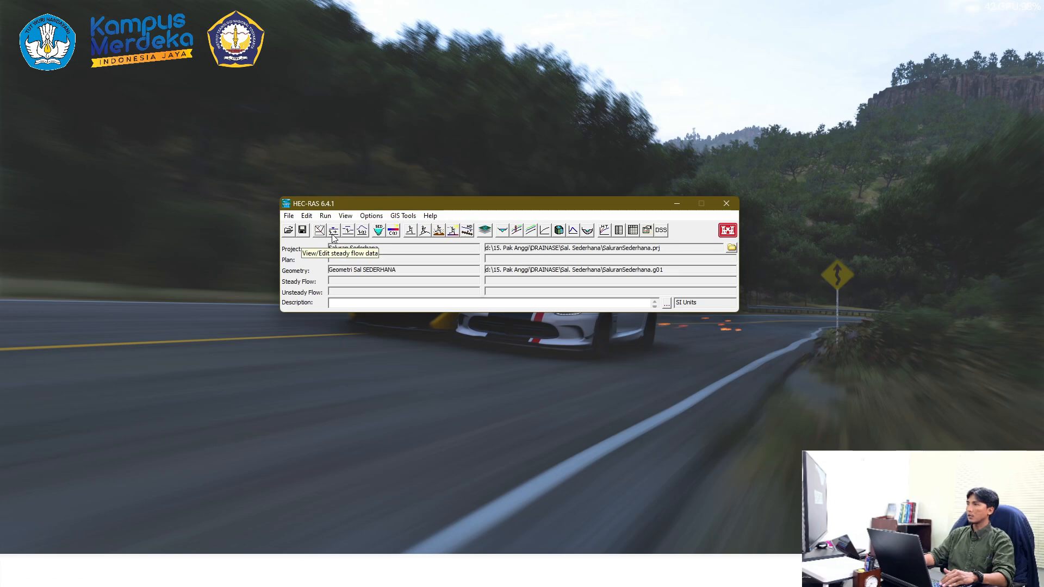
- Open the steady flow data editor and set the number of profiles to 2
{"action": "left_click", "coordinate": [332, 235]}
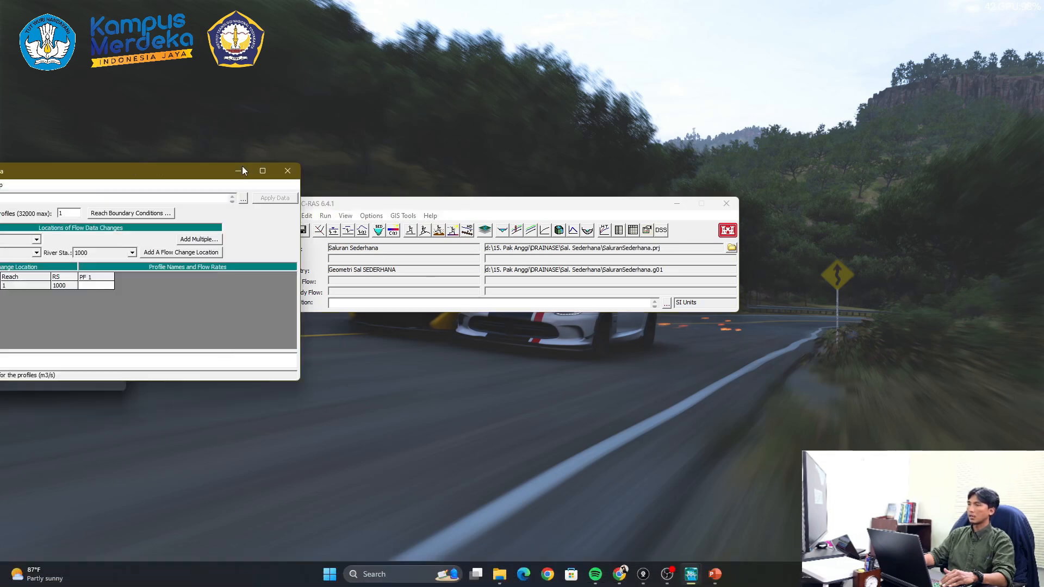
{"action": "left_click_drag", "start_coordinate": [122, 169], "coordinate": [590, 331]}
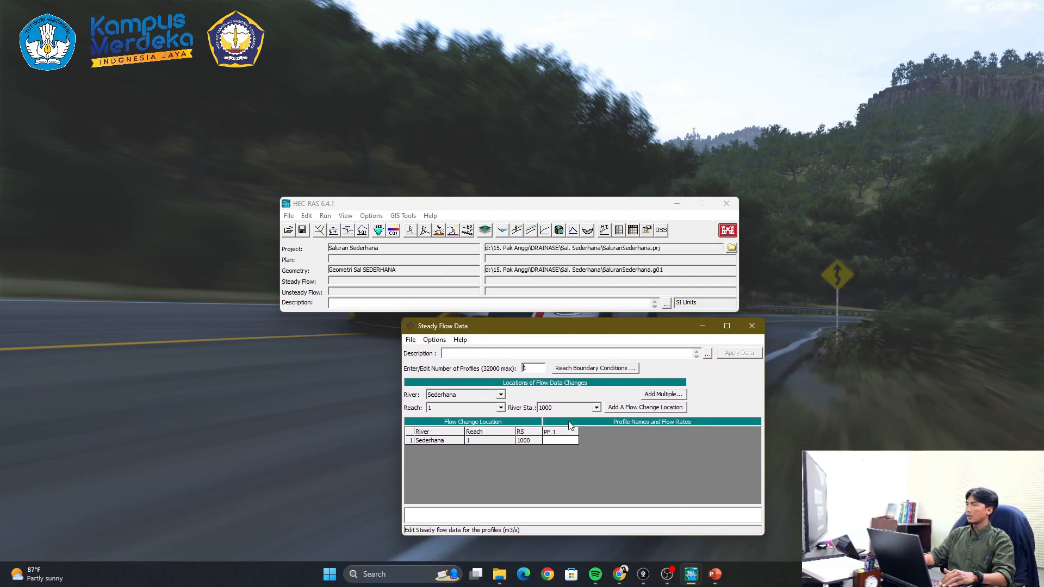
{"action": "left_click_drag", "start_coordinate": [569, 332], "coordinate": [535, 322]}
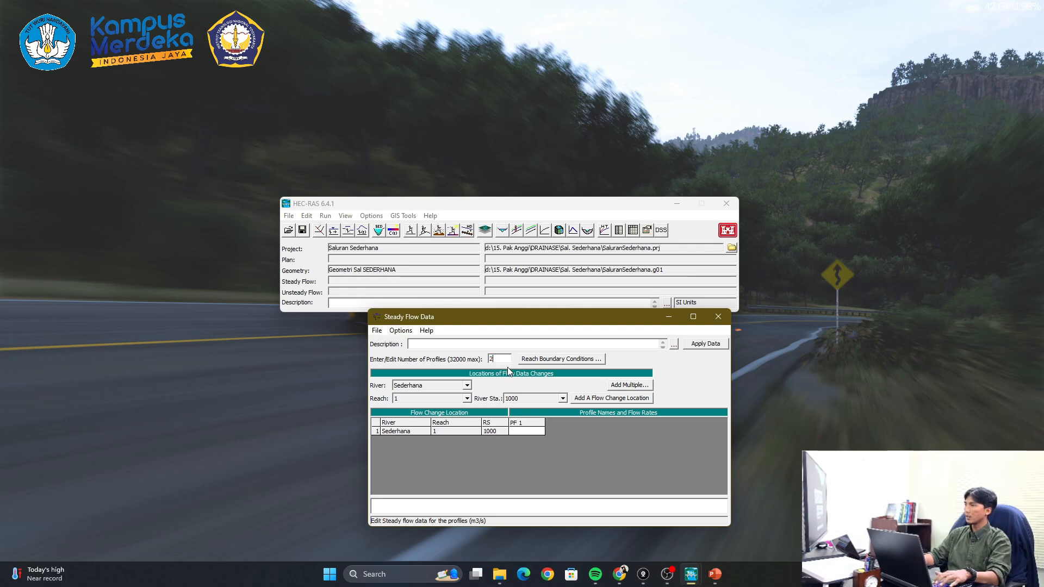
{"action": "type", "text": "2"}
{"action": "key", "text": "Tab"}
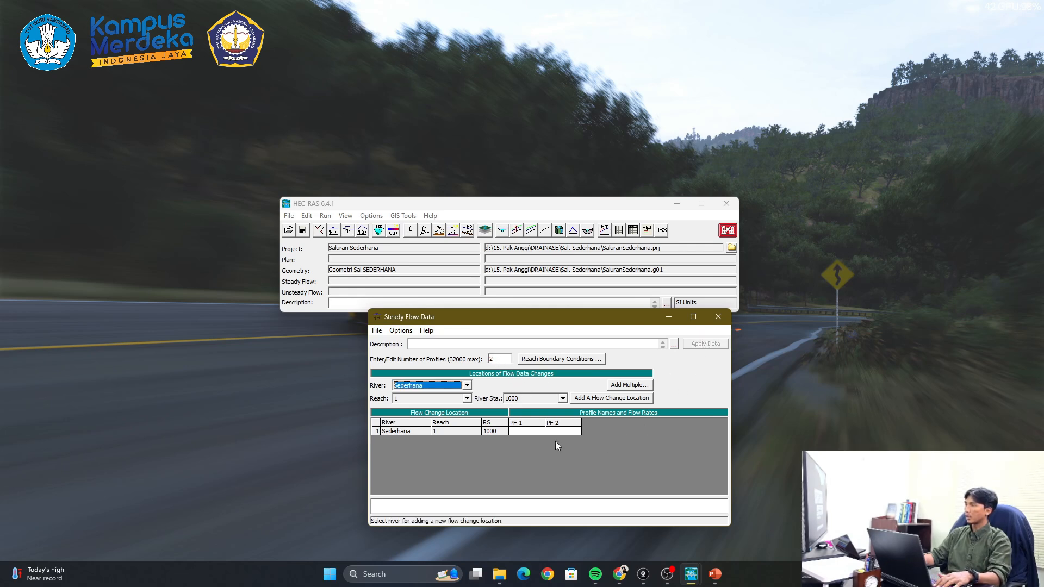
- Enter flow rates of 4 m3/s for PF 1 and 6 m3/s for PF 2 at river station 1000
{"action": "left_click", "coordinate": [524, 429]}
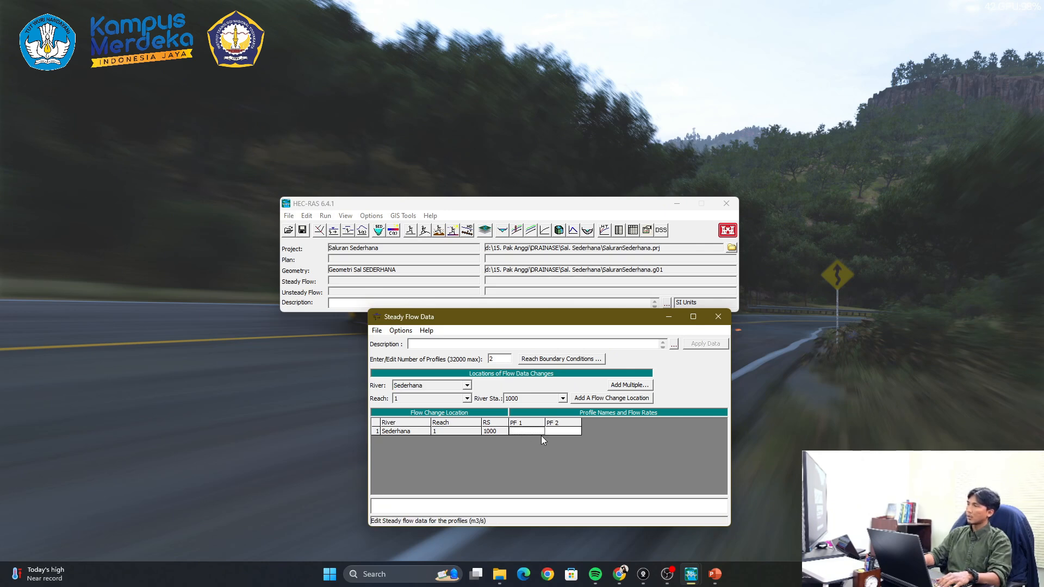
{"action": "type", "text": "4"}
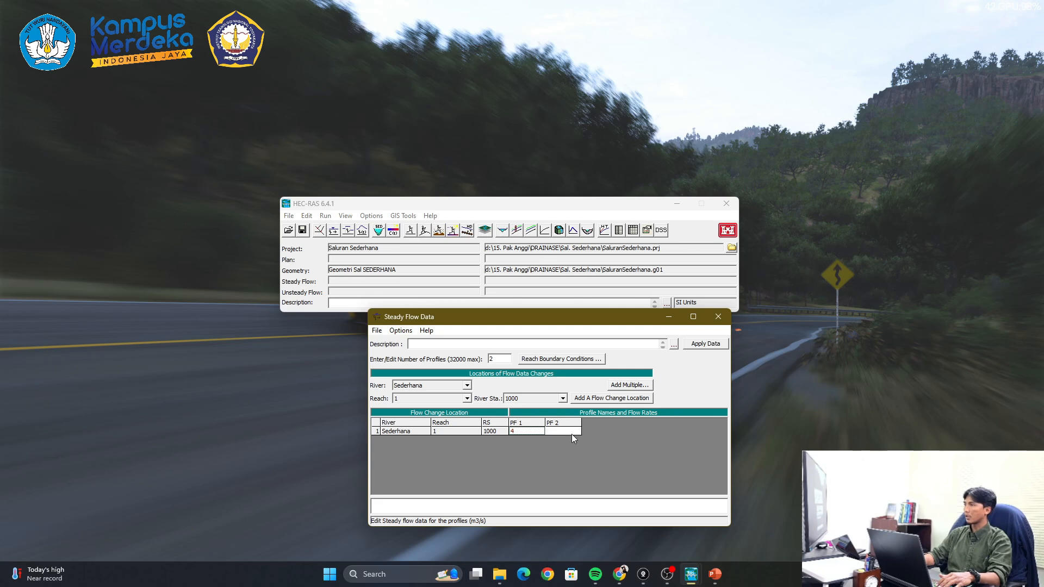
{"action": "left_click", "coordinate": [561, 432]}
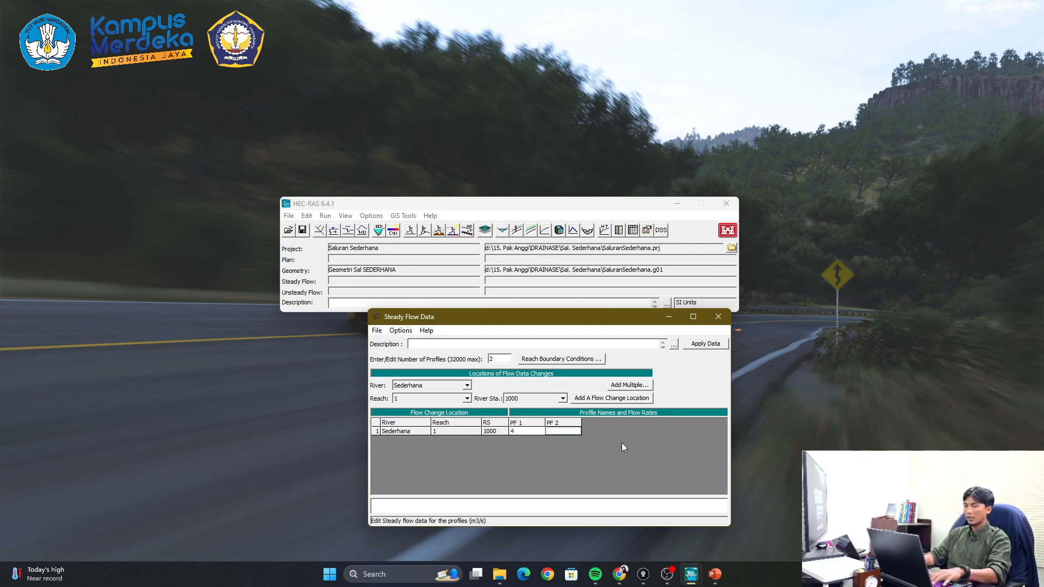
{"action": "type", "text": "6"}
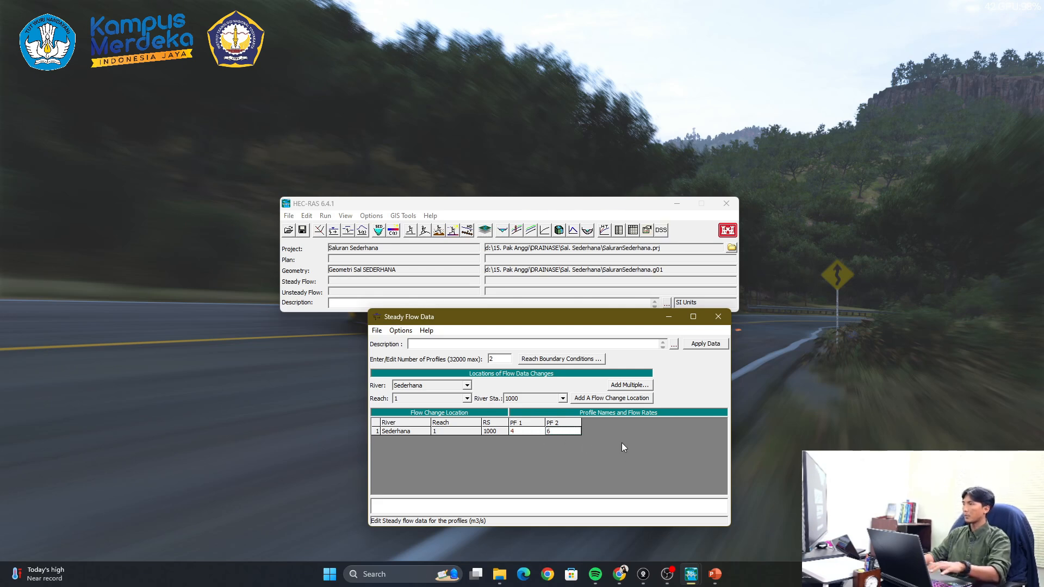
- Open the reach boundary conditions, select Sederhana's downstream boundary and check the PowerPoint case slide for the downstream water level
{"action": "left_click", "coordinate": [556, 359]}
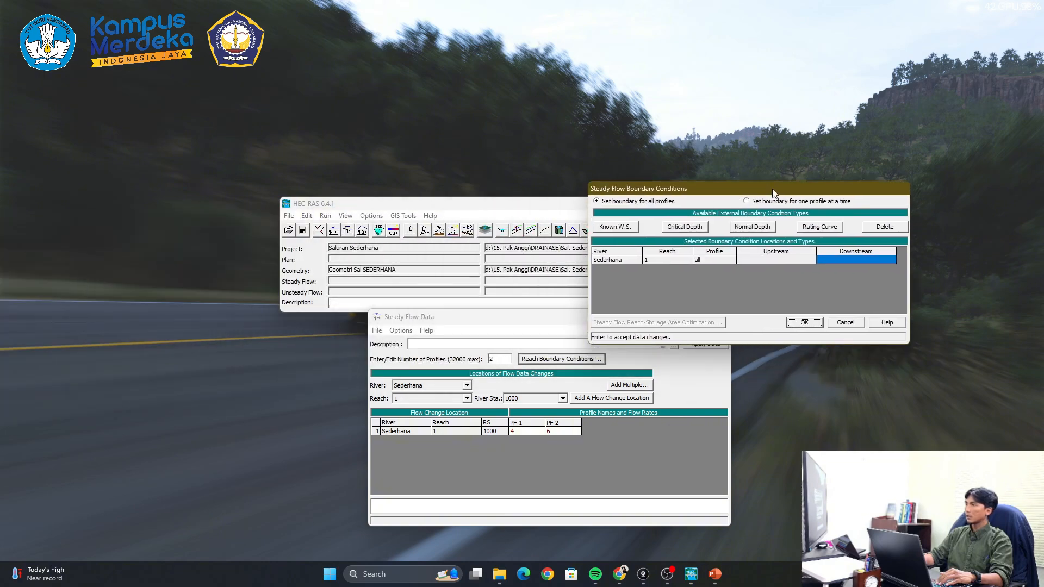
{"action": "left_click_drag", "start_coordinate": [775, 193], "coordinate": [743, 109]}
{"action": "left_click", "coordinate": [730, 175]}
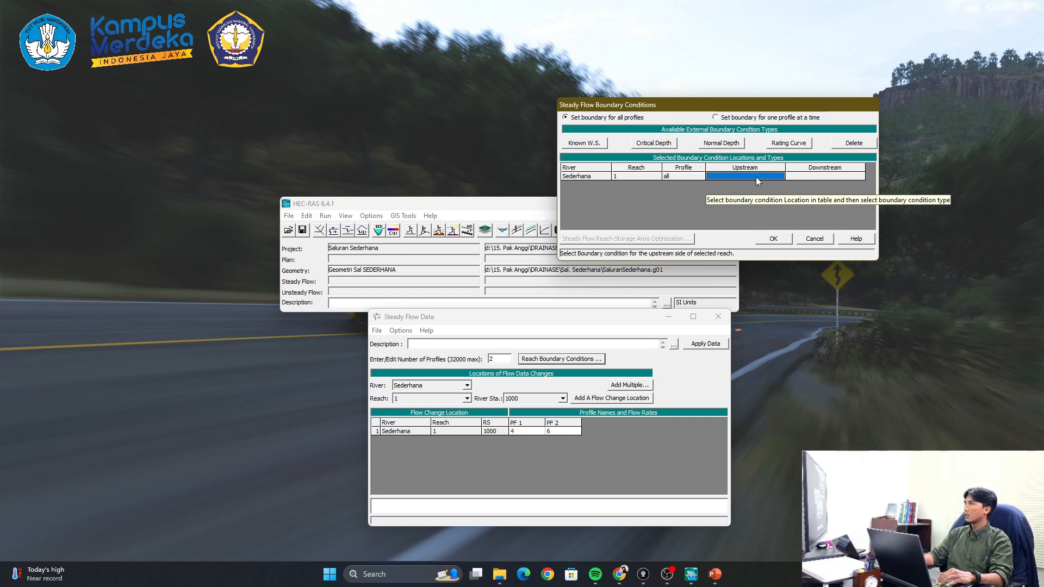
{"action": "left_click", "coordinate": [805, 176]}
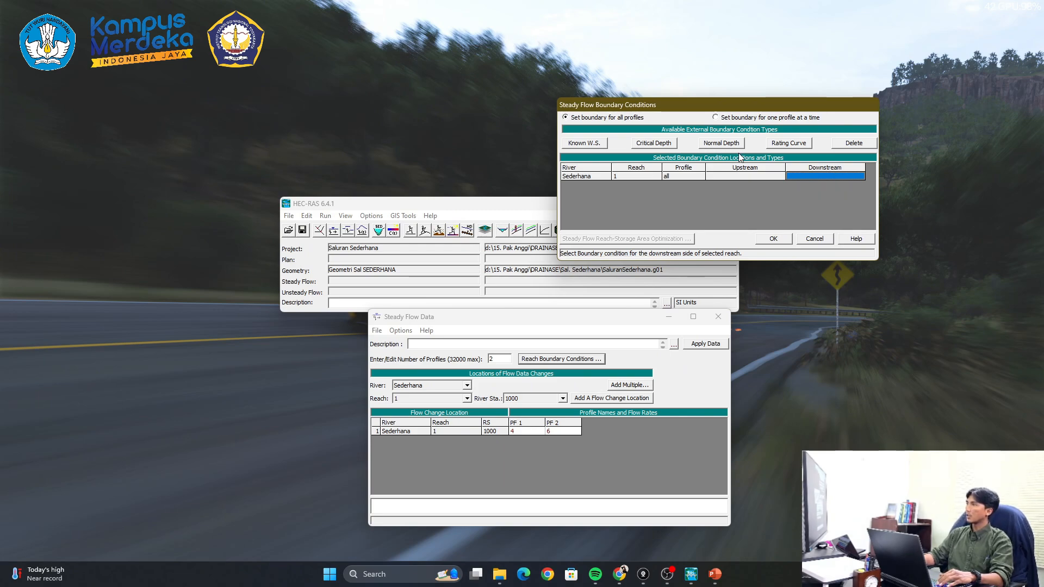
{"action": "left_click", "coordinate": [712, 575]}
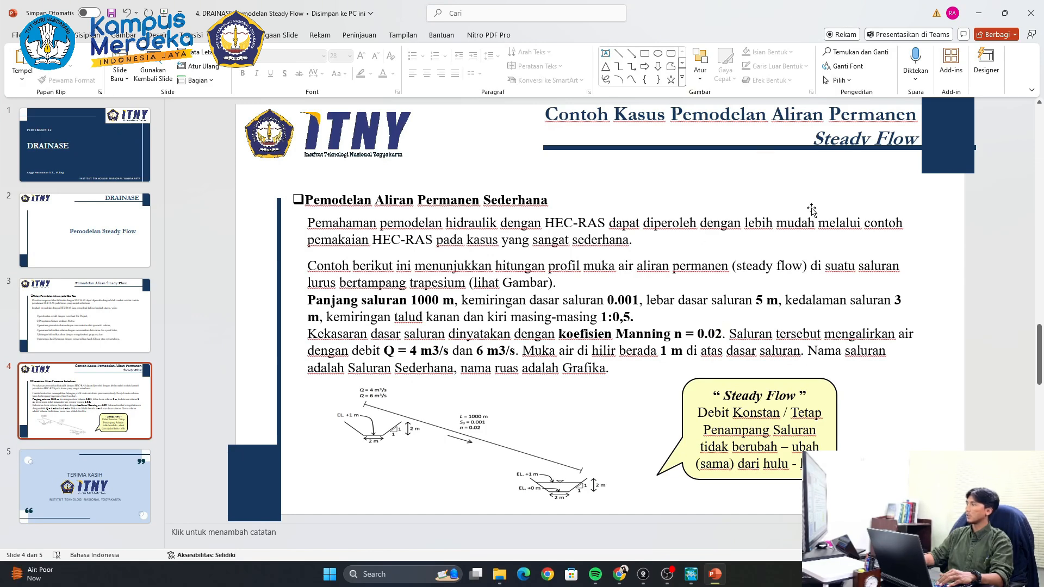
{"action": "left_click", "coordinate": [979, 13]}
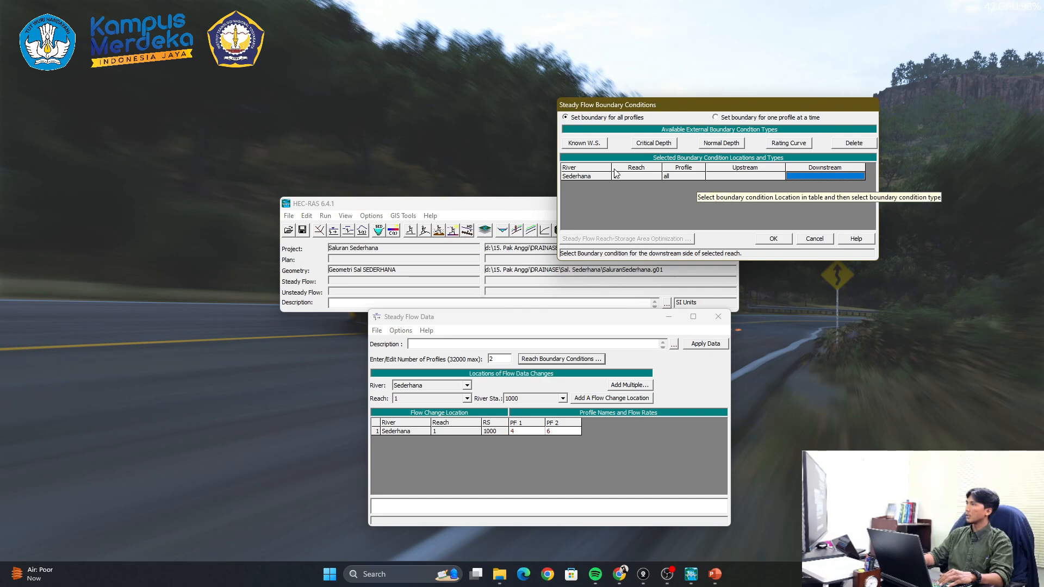
- Assign a known water surface of 1 m for both flows at the downstream boundary and accept the boundary conditions
{"action": "left_click", "coordinate": [592, 145]}
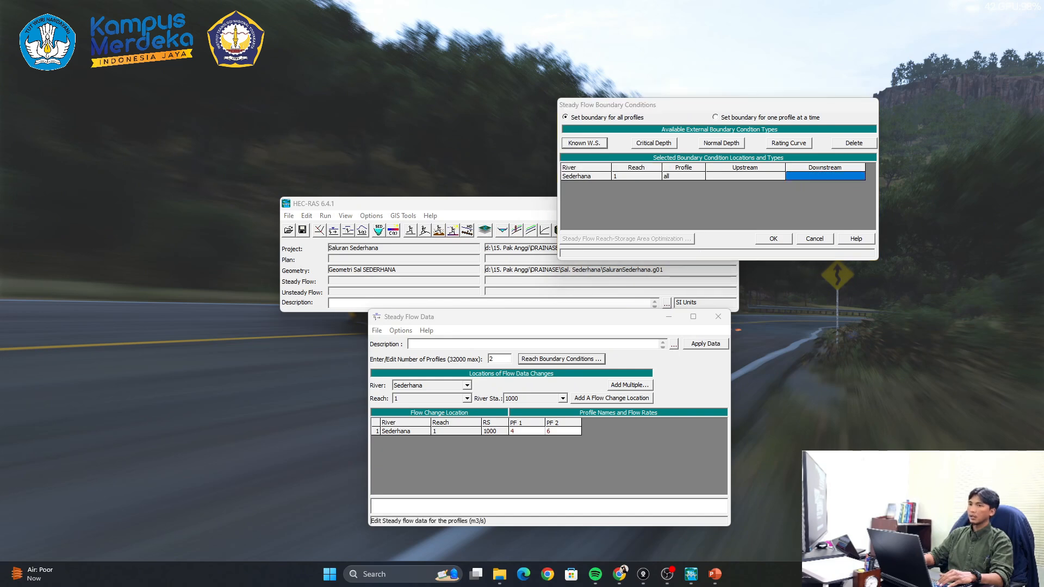
{"action": "left_click_drag", "start_coordinate": [483, 43], "coordinate": [827, 191]}
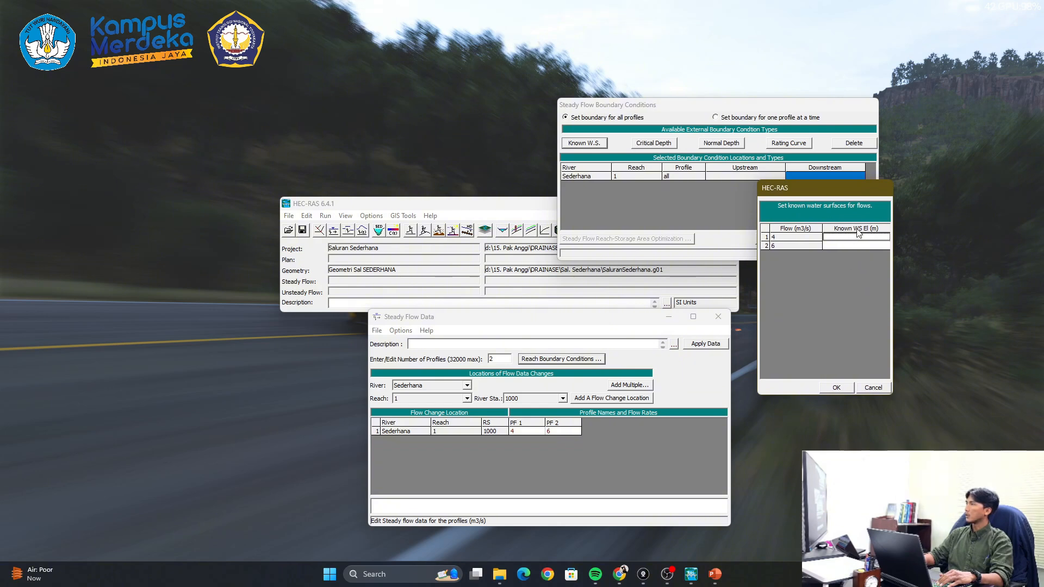
{"action": "left_click_drag", "start_coordinate": [817, 193], "coordinate": [810, 279]}
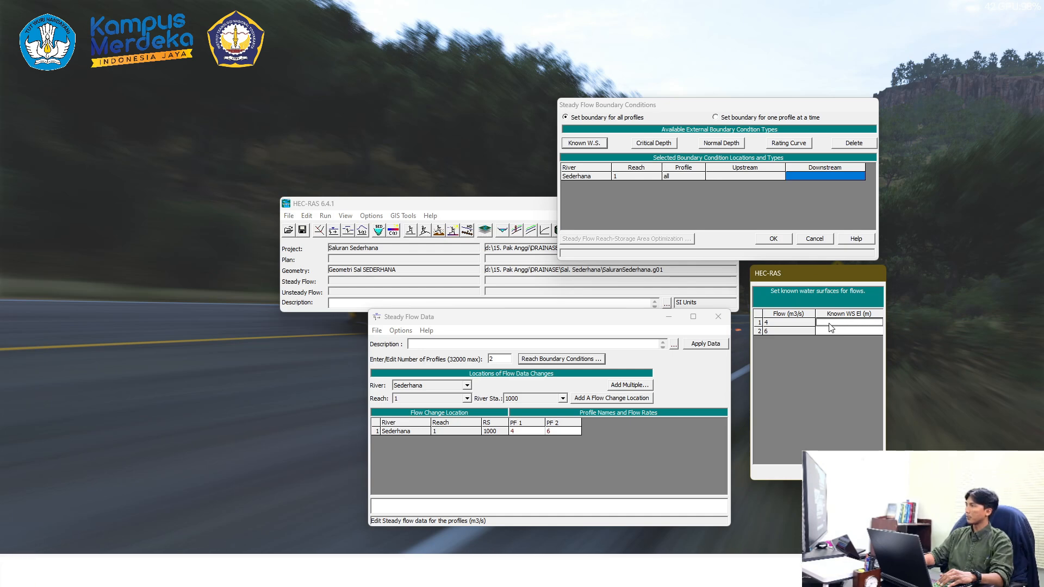
{"action": "type", "text": "1"}
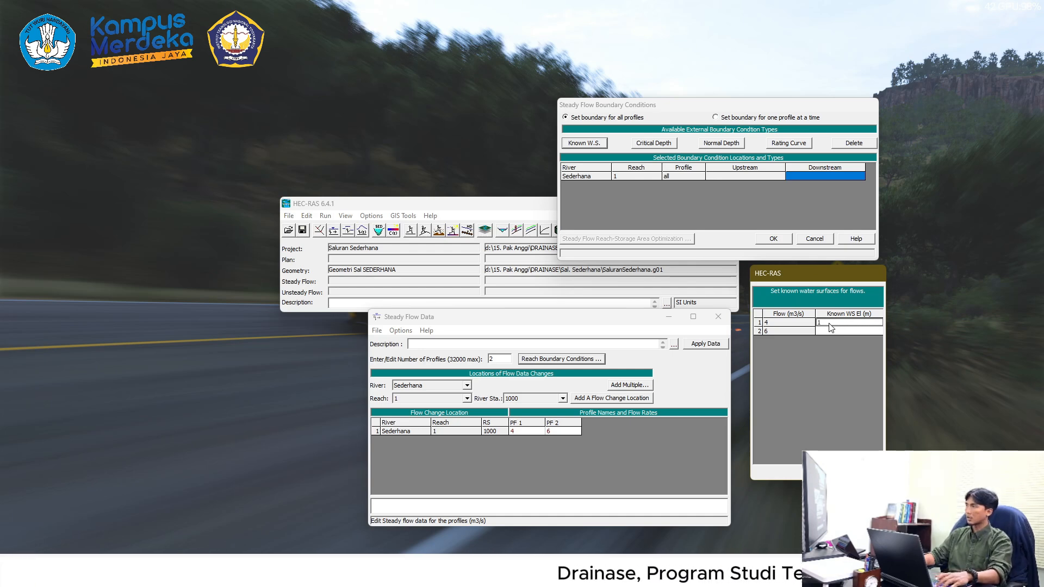
{"action": "left_click", "coordinate": [832, 330]}
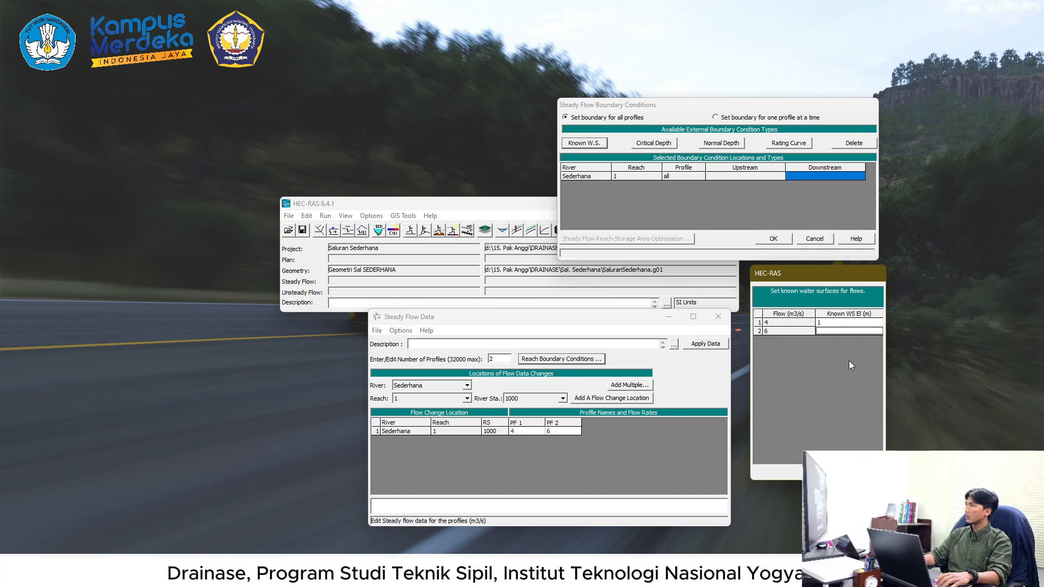
{"action": "type", "text": "1"}
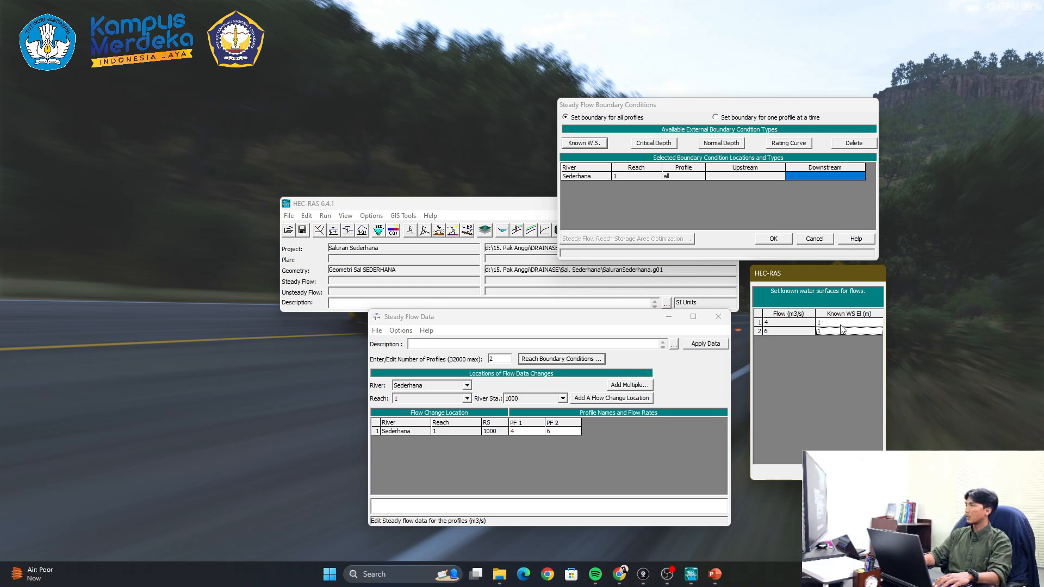
{"action": "left_click", "coordinate": [824, 472]}
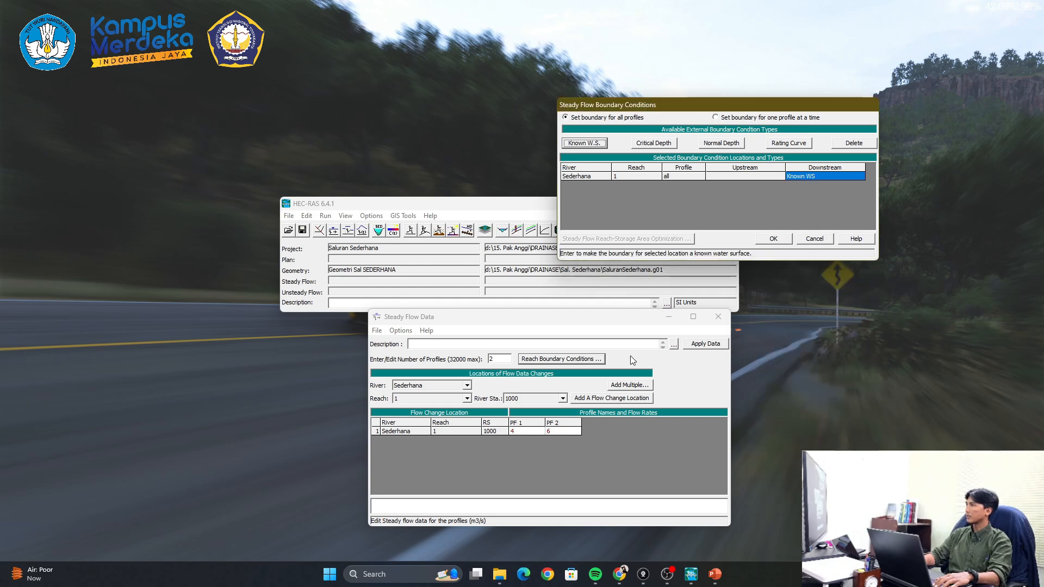
{"action": "left_click", "coordinate": [774, 238]}
- Save the flow data in the Sal. Sederhana folder with the title "Steady Data"
{"action": "left_click_drag", "start_coordinate": [511, 323], "coordinate": [557, 337]}
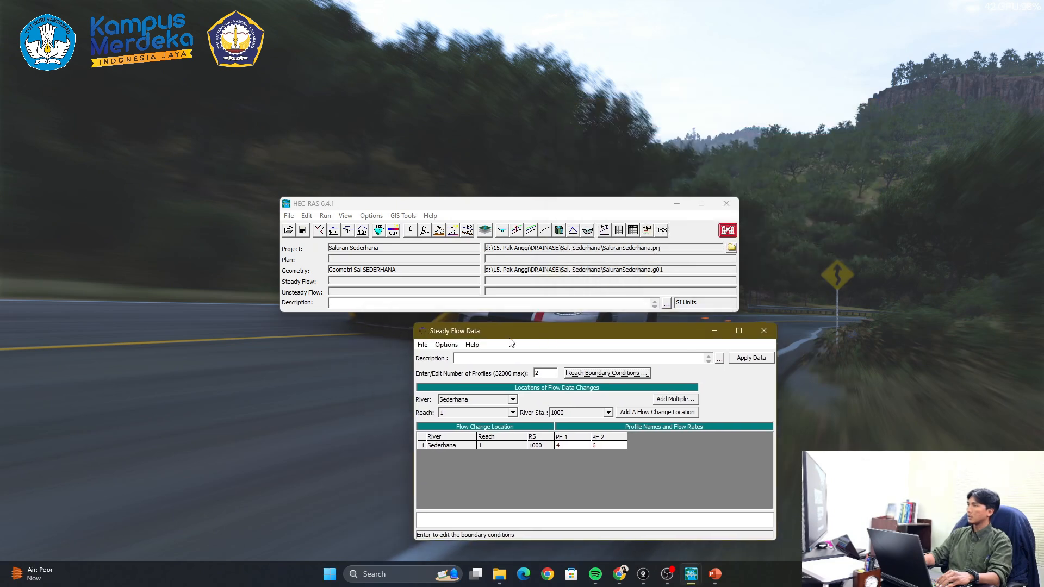
{"action": "left_click", "coordinate": [418, 346]}
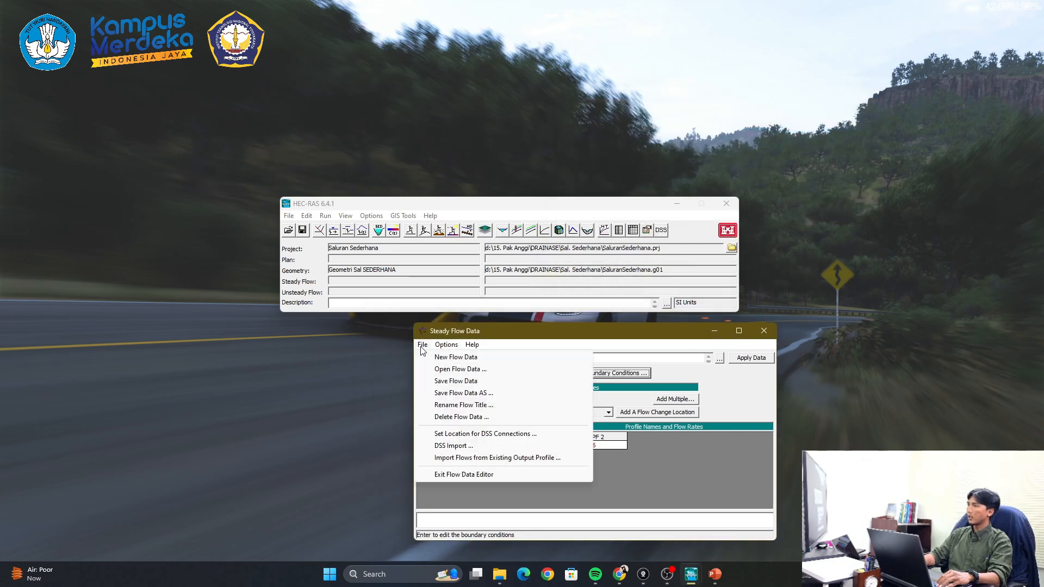
{"action": "left_click", "coordinate": [461, 395]}
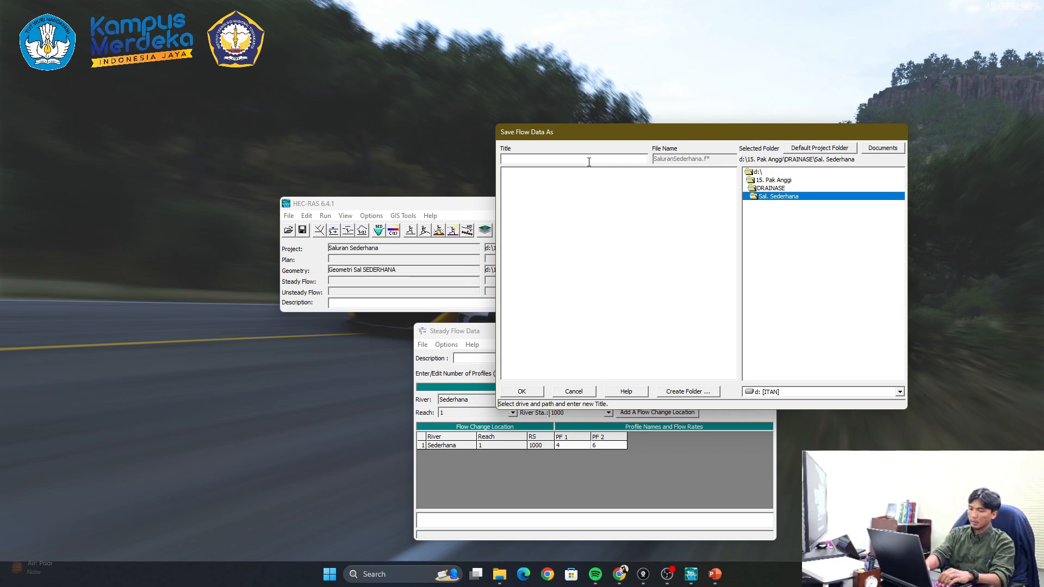
{"action": "type", "text": "Steady"}
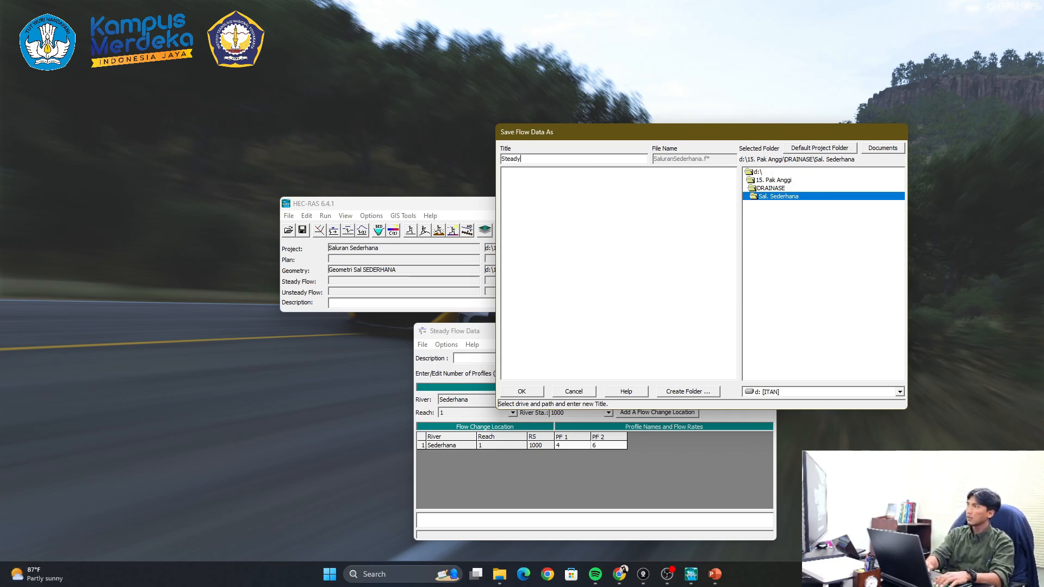
{"action": "type", "text": " Data"}
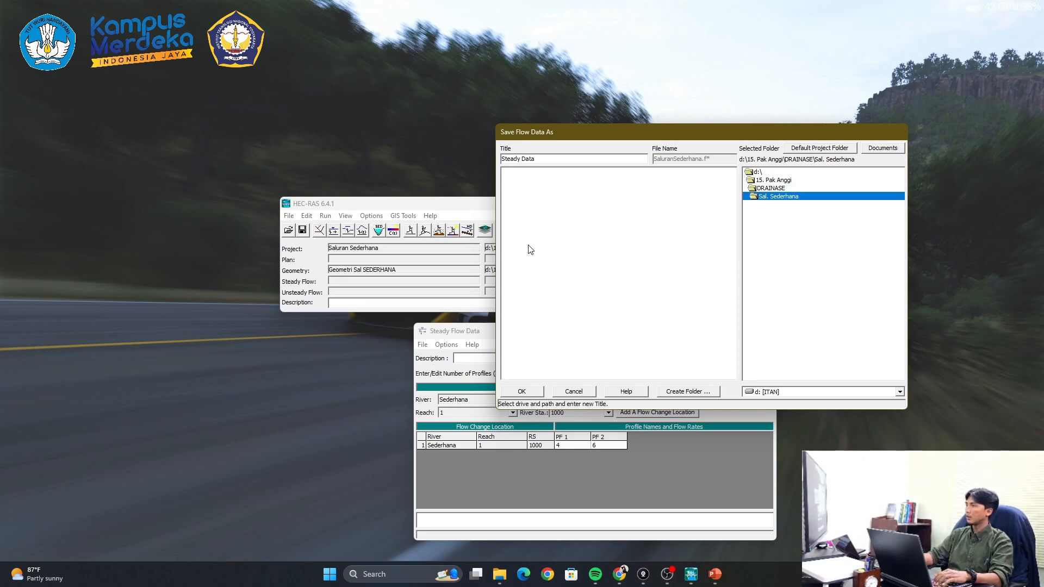
{"action": "left_click", "coordinate": [521, 392]}
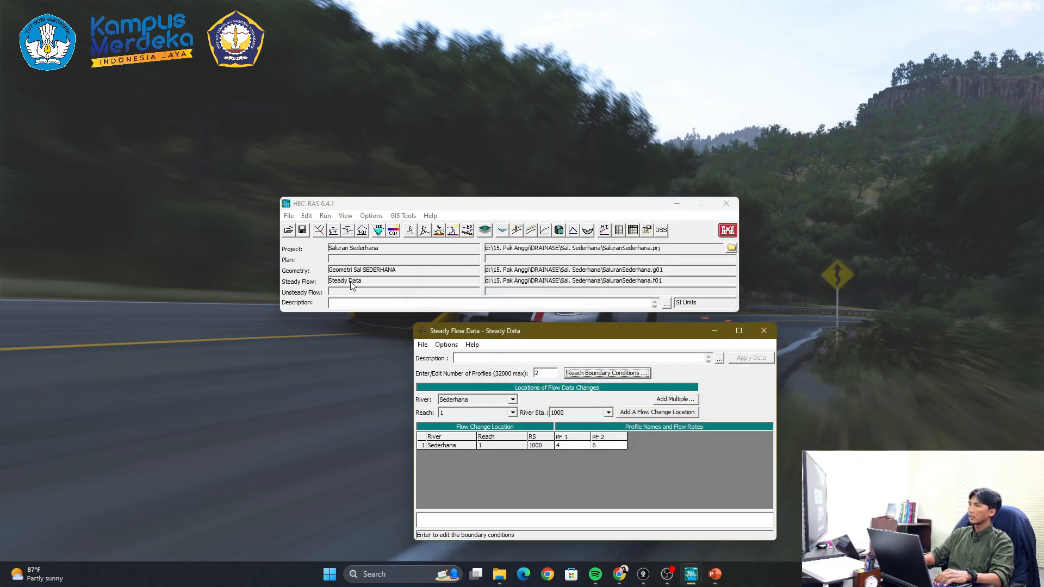
- Close the steady flow data editor and return to the main project window
{"action": "left_click", "coordinate": [397, 207]}
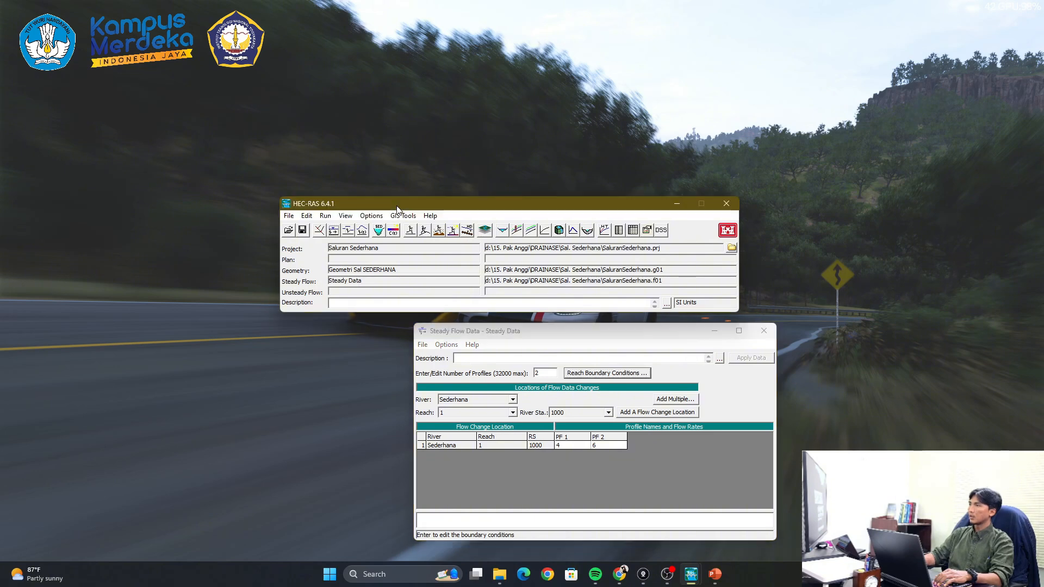
{"action": "left_click", "coordinate": [764, 331]}
{"action": "left_click_drag", "start_coordinate": [399, 212], "coordinate": [438, 225]}
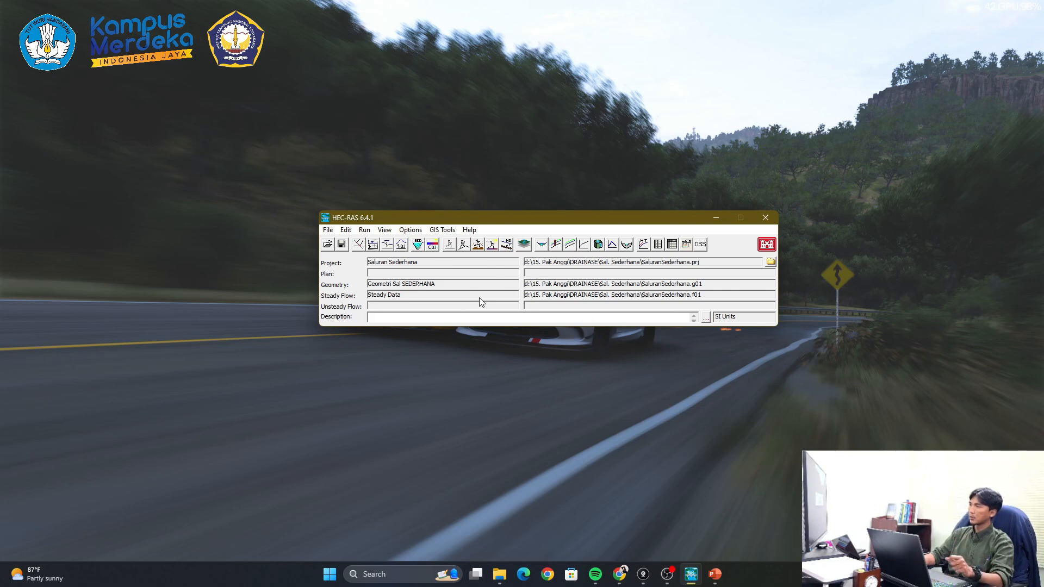
{"action": "left_click_drag", "start_coordinate": [457, 219], "coordinate": [459, 238]}
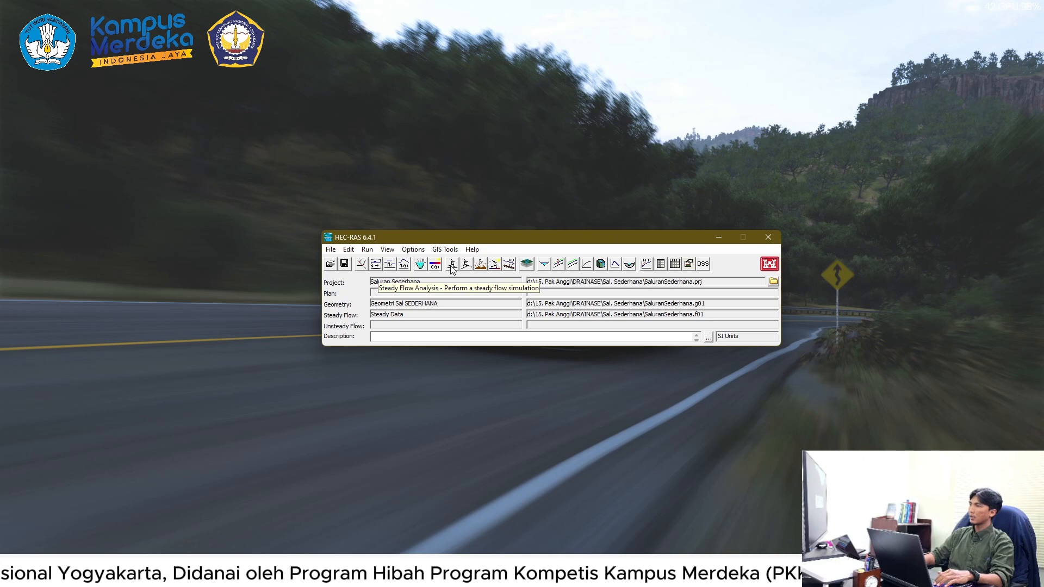
- Run a subcritical steady flow simulation using the Geometri Sal SEDERHANA geometry and the Steady Data flow file
{"action": "left_click", "coordinate": [451, 266]}
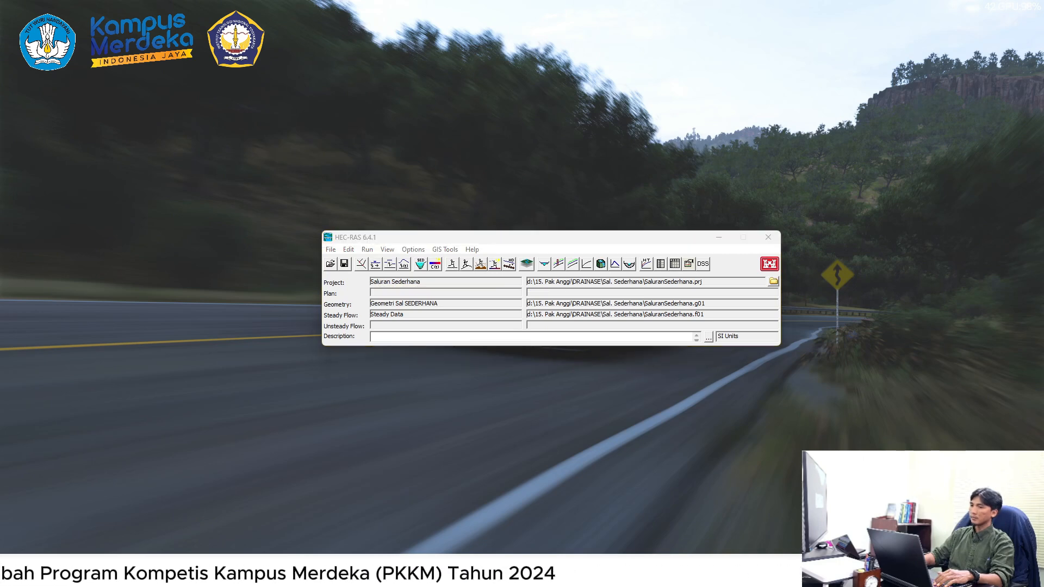
{"action": "left_click_drag", "start_coordinate": [488, 153], "coordinate": [655, 77]}
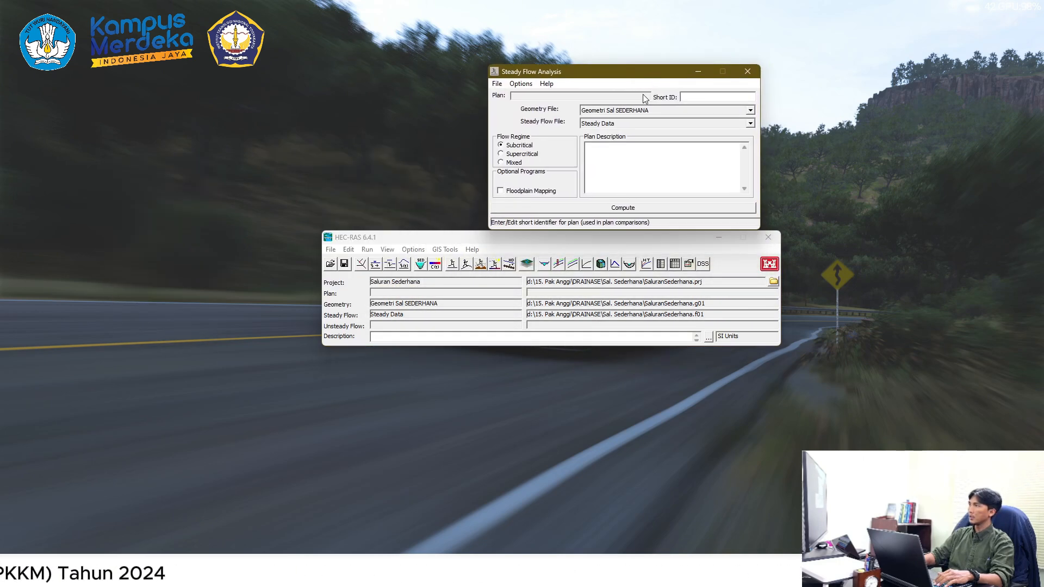
{"action": "left_click_drag", "start_coordinate": [584, 72], "coordinate": [533, 64]}
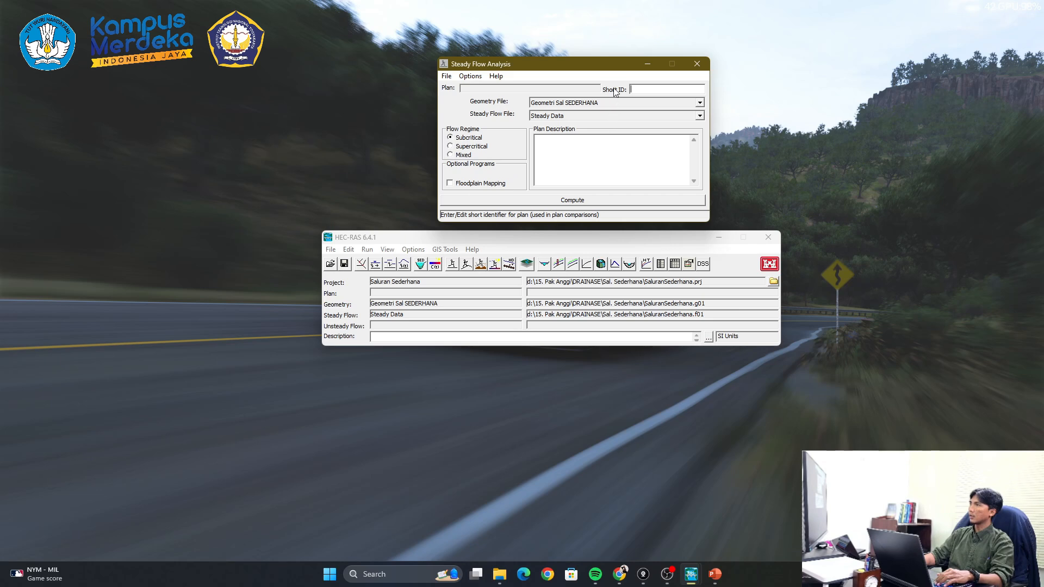
{"action": "left_click", "coordinate": [550, 203]}
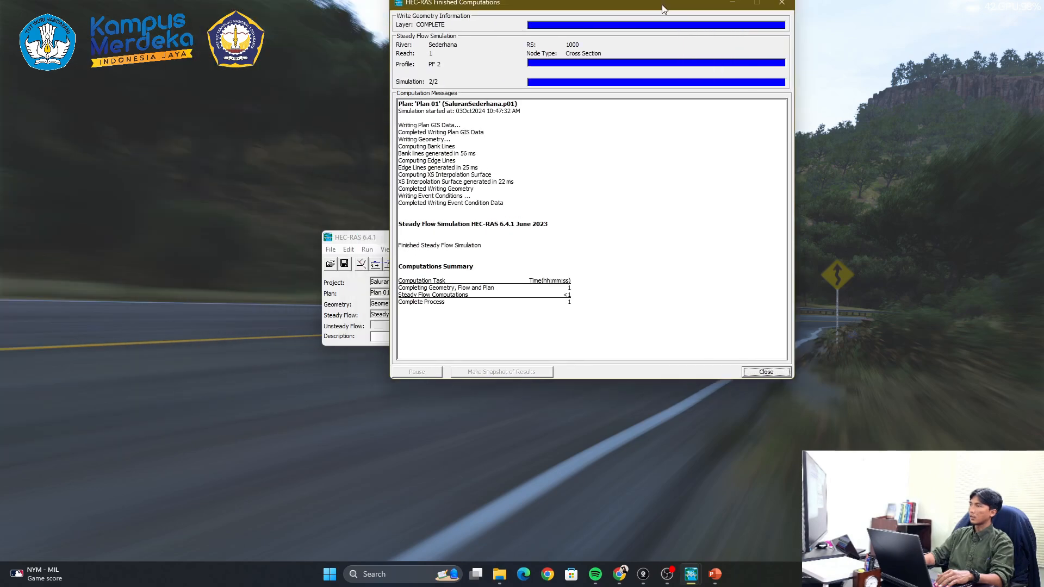
{"action": "left_click_drag", "start_coordinate": [661, 3], "coordinate": [824, 162]}
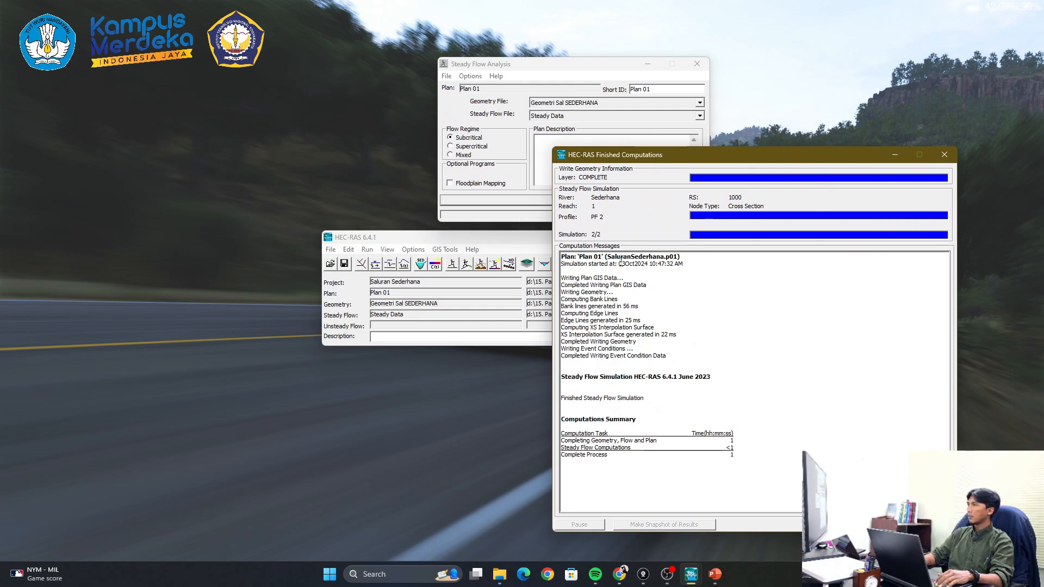
{"action": "left_click_drag", "start_coordinate": [735, 155], "coordinate": [759, 111]}
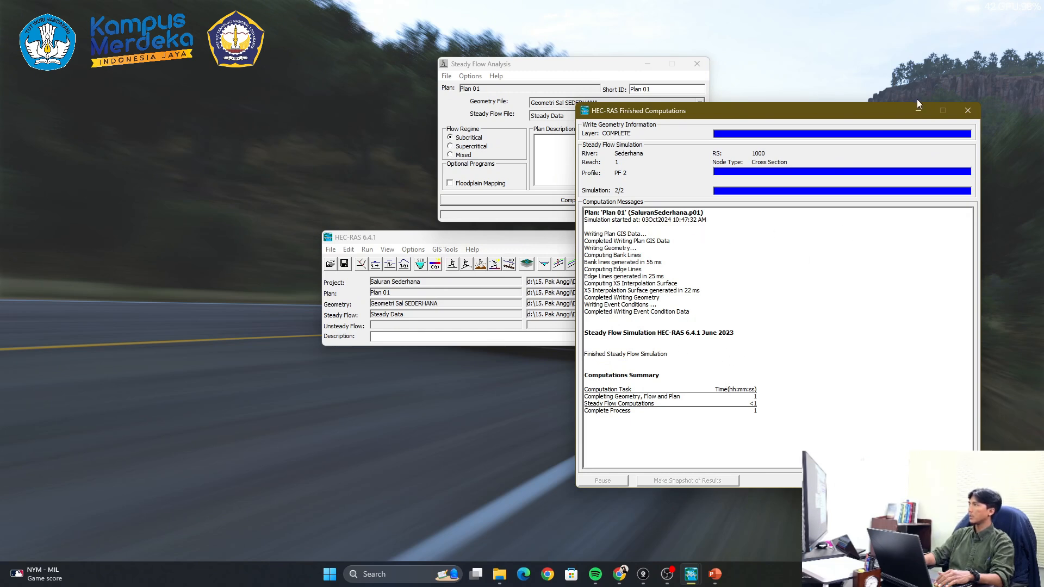
- Close the finished computations report and the steady flow analysis window to return to the main project window
{"action": "left_click_drag", "start_coordinate": [880, 113], "coordinate": [847, 117]}
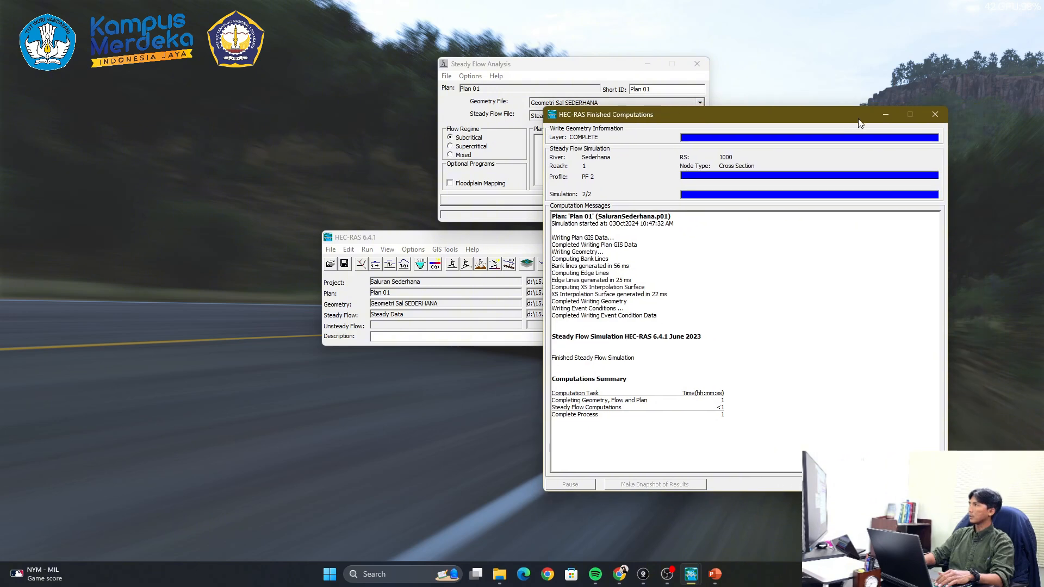
{"action": "left_click", "coordinate": [935, 115]}
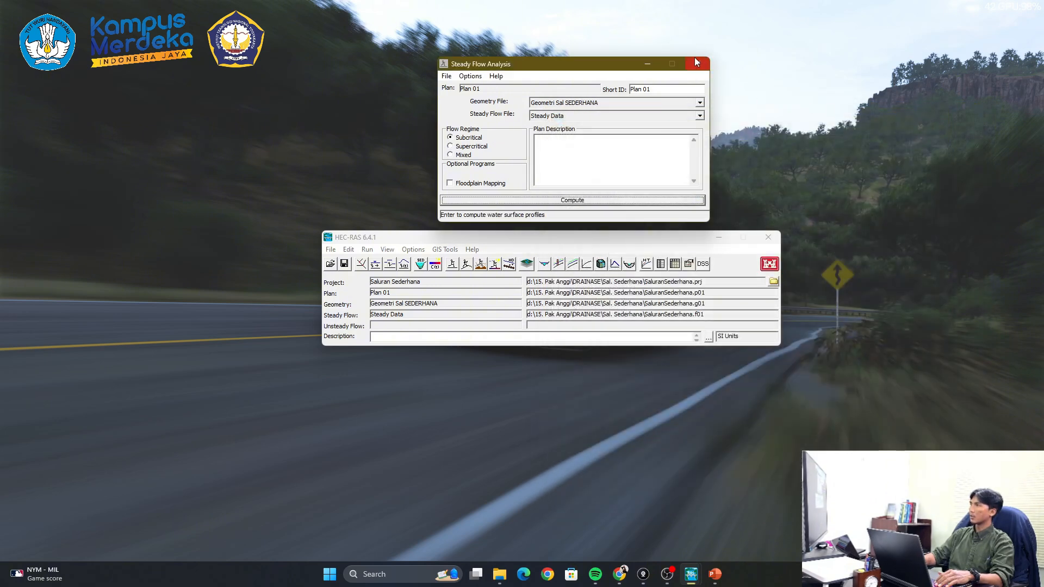
{"action": "left_click", "coordinate": [700, 70]}
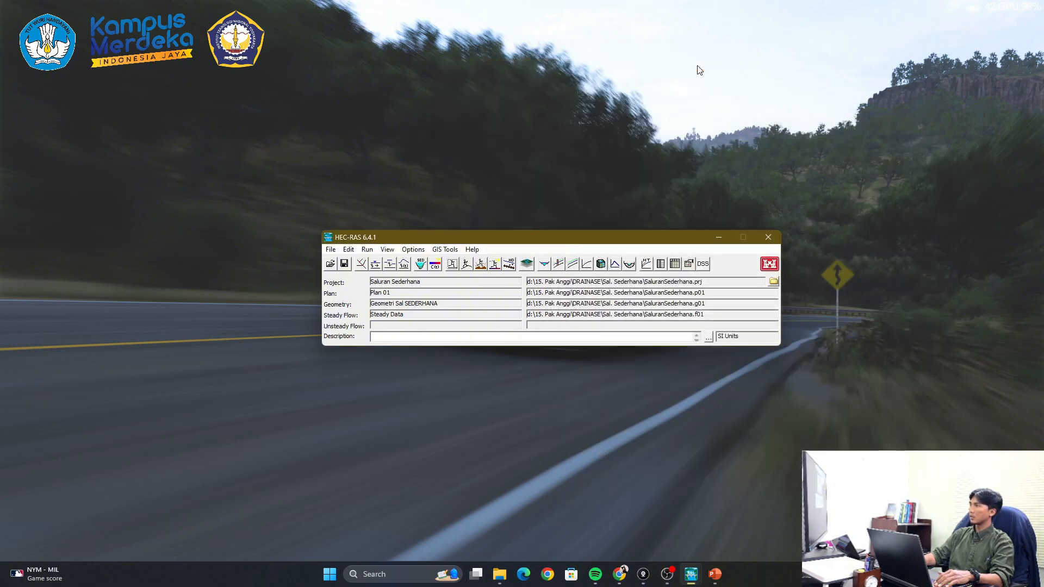
- Open the cross section plot at station 1000 full screen and inspect the PF 1 water surface elevation
{"action": "left_click", "coordinate": [545, 264]}
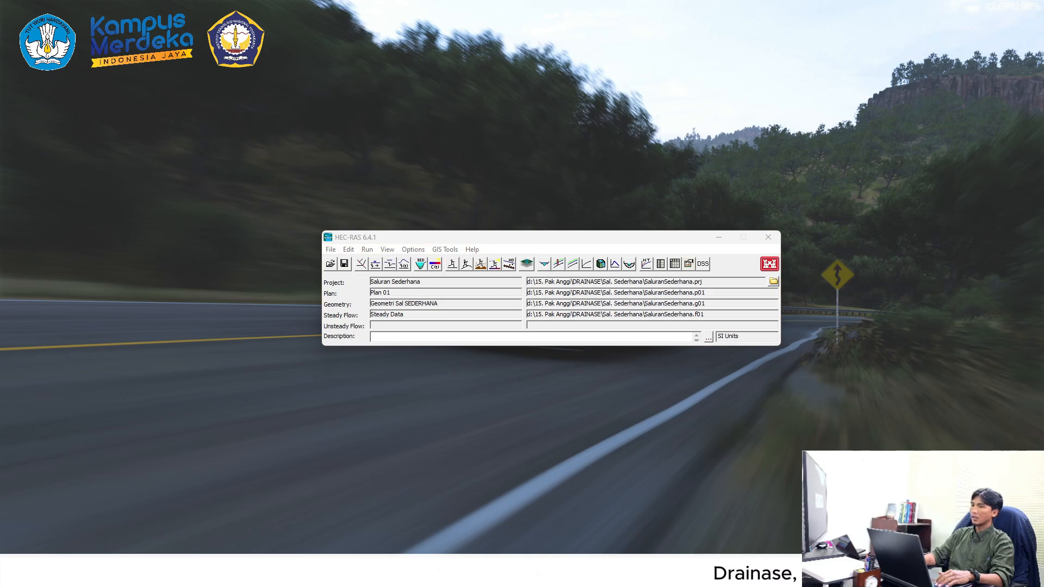
{"action": "left_click_drag", "start_coordinate": [797, 39], "coordinate": [804, 281]}
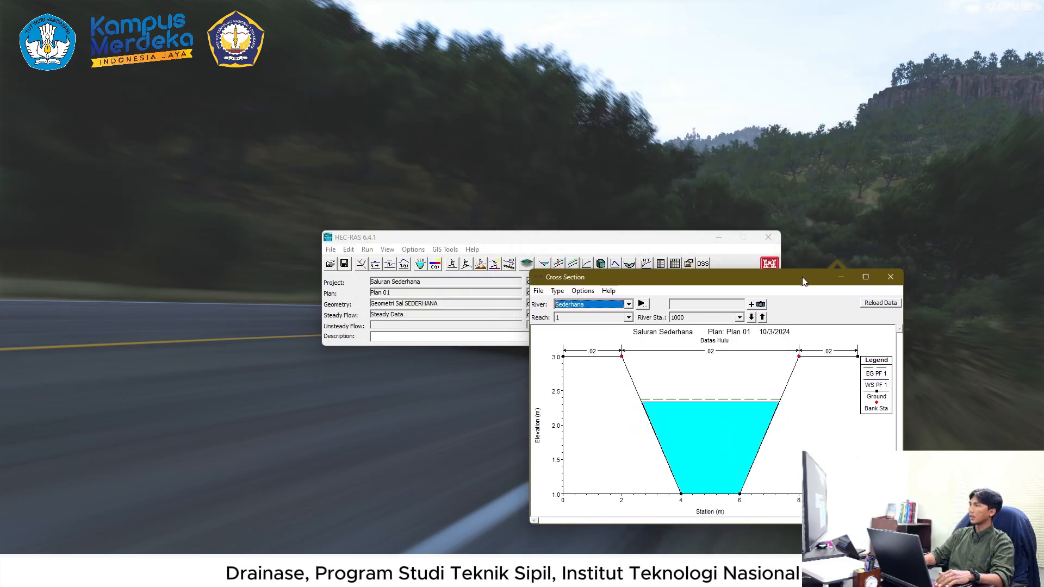
{"action": "left_click", "coordinate": [866, 277]}
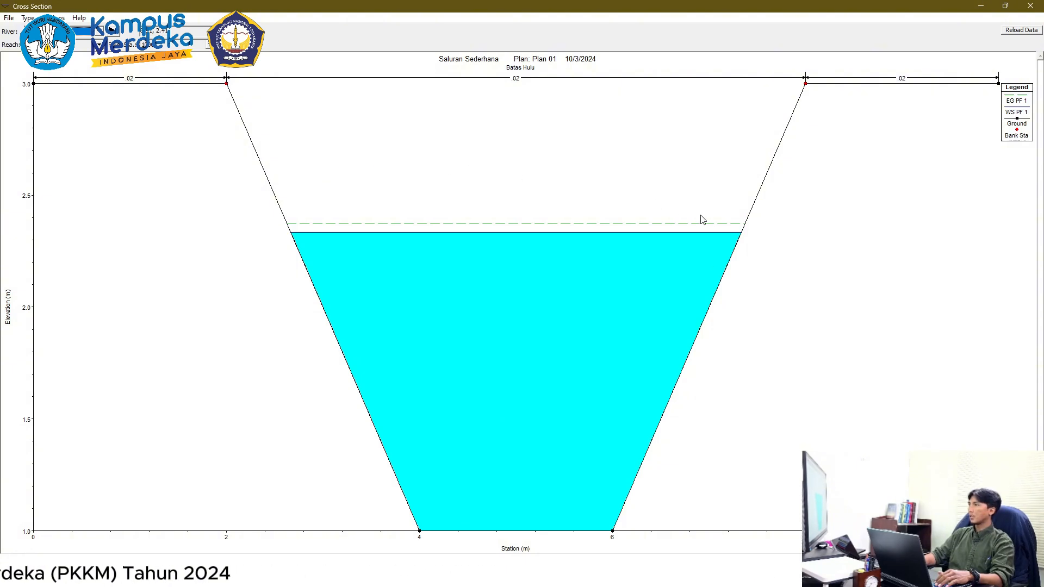
{"action": "mouse_move", "coordinate": [435, 235]}
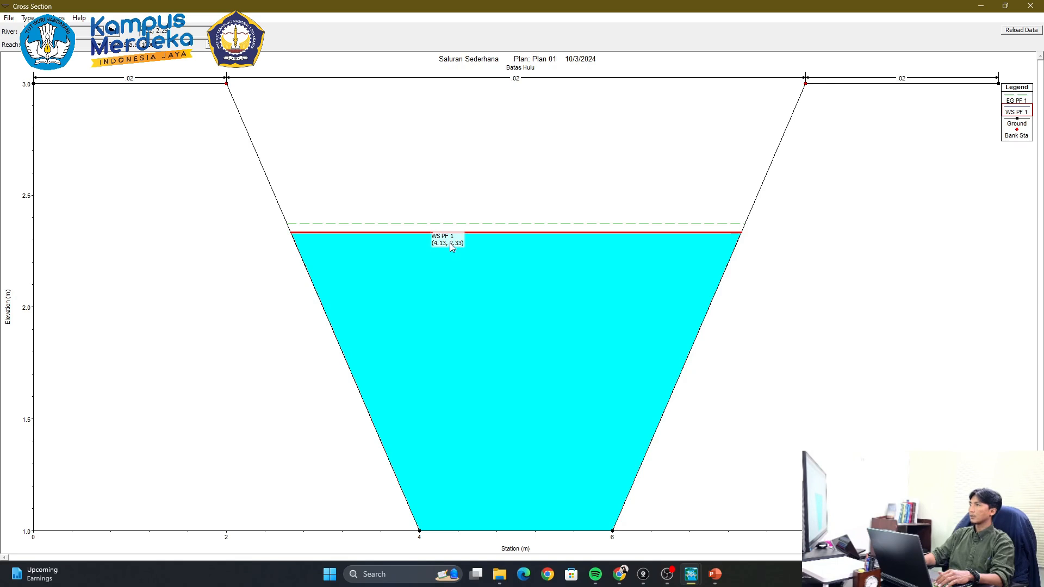
- Advance the cross section plot from profile PF 1 to PF 2 with the animation control, then close the control
{"action": "right_click", "coordinate": [637, 152]}
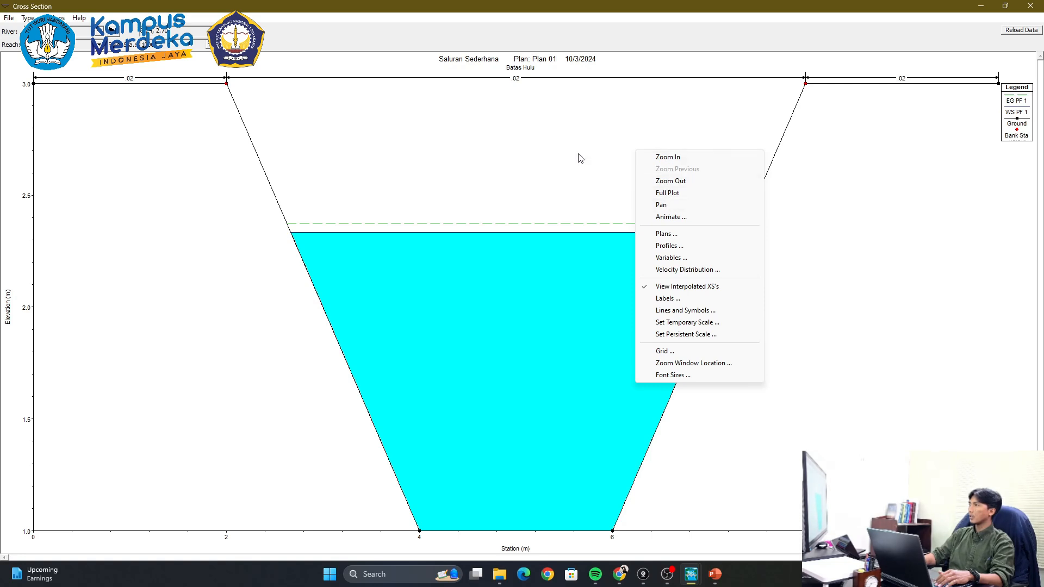
{"action": "left_click", "coordinate": [662, 217]}
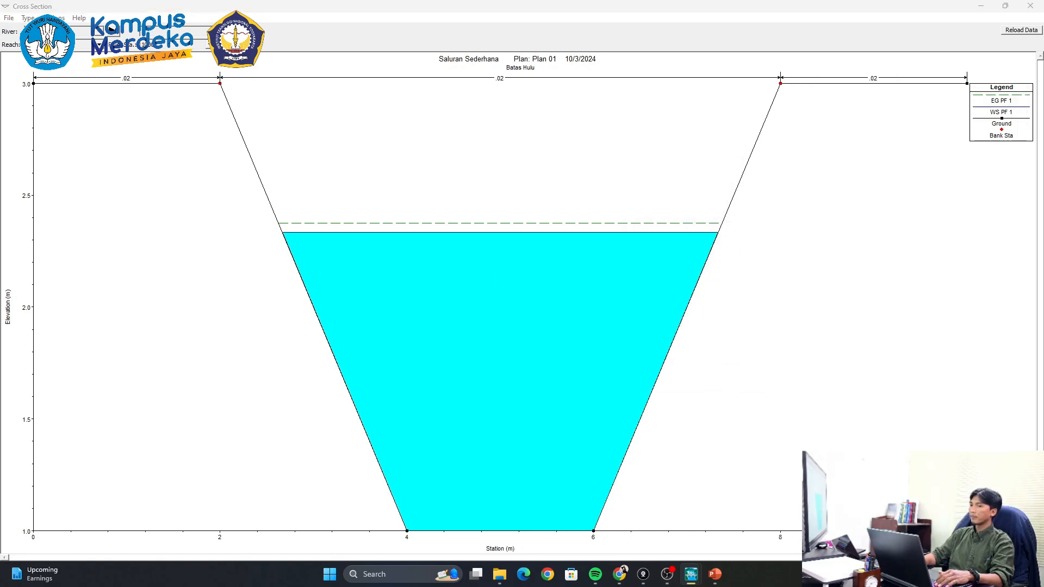
{"action": "left_click_drag", "start_coordinate": [659, 207], "coordinate": [877, 350]}
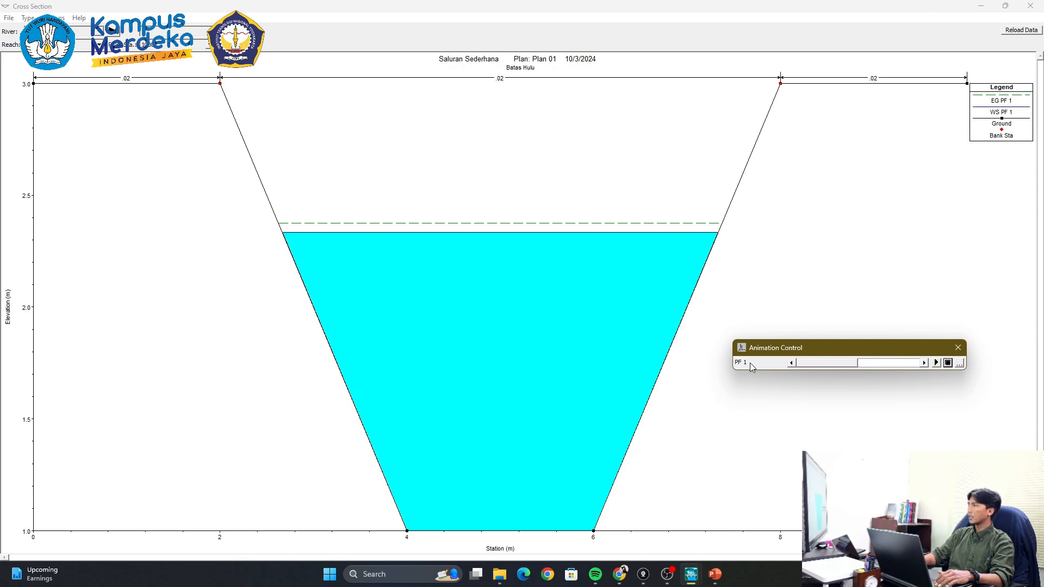
{"action": "left_click", "coordinate": [924, 364]}
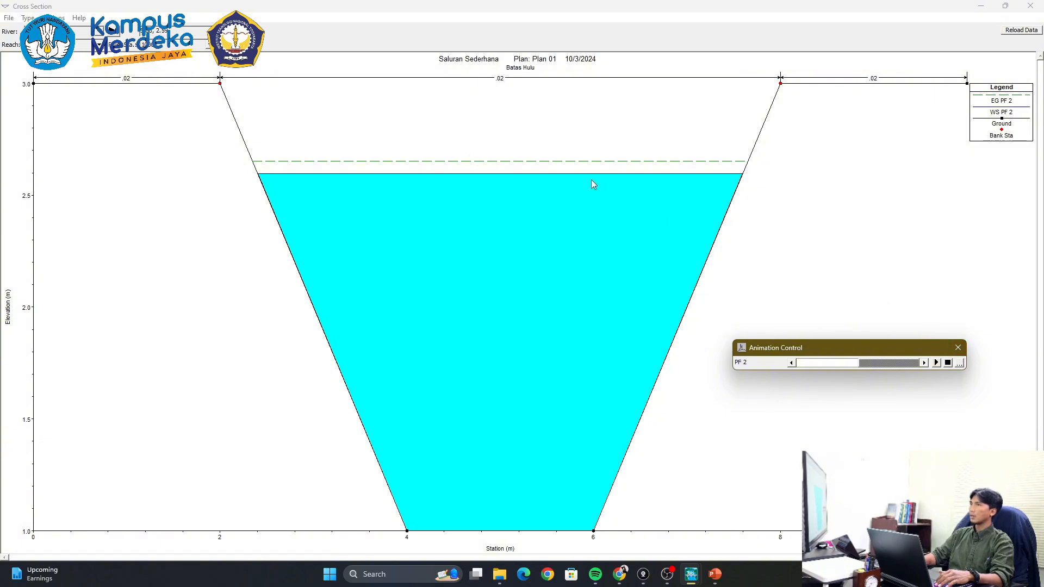
{"action": "left_click", "coordinate": [958, 349]}
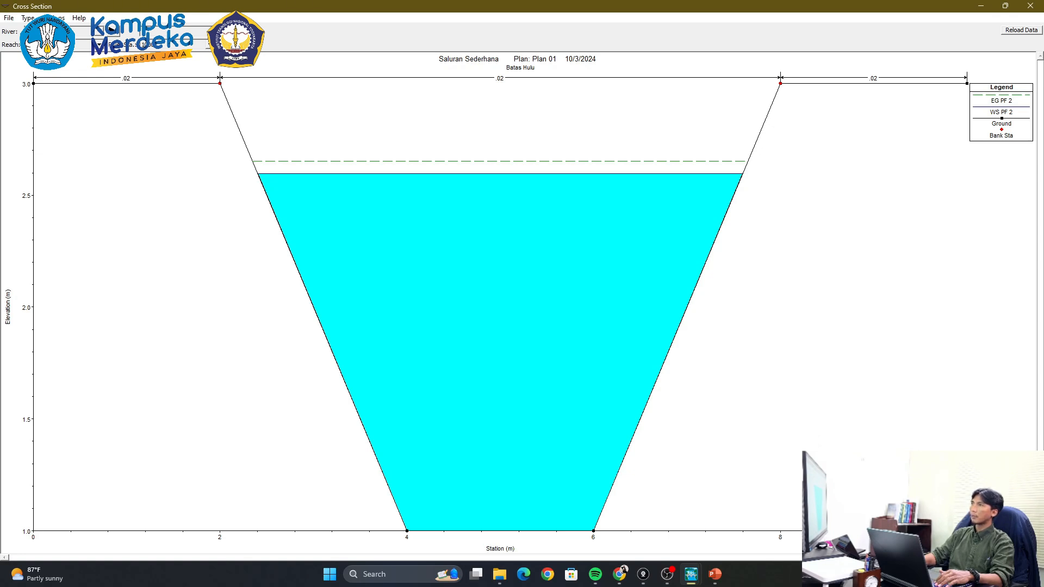
- Browse the channel's successive cross sections downstream from Batas Hulu to examine the PF 2 water level at each station
{"action": "key", "text": "Down"}
{"action": "key", "text": "Down"}
{"action": "key", "text": "Down"}
{"action": "key", "text": "Down"}
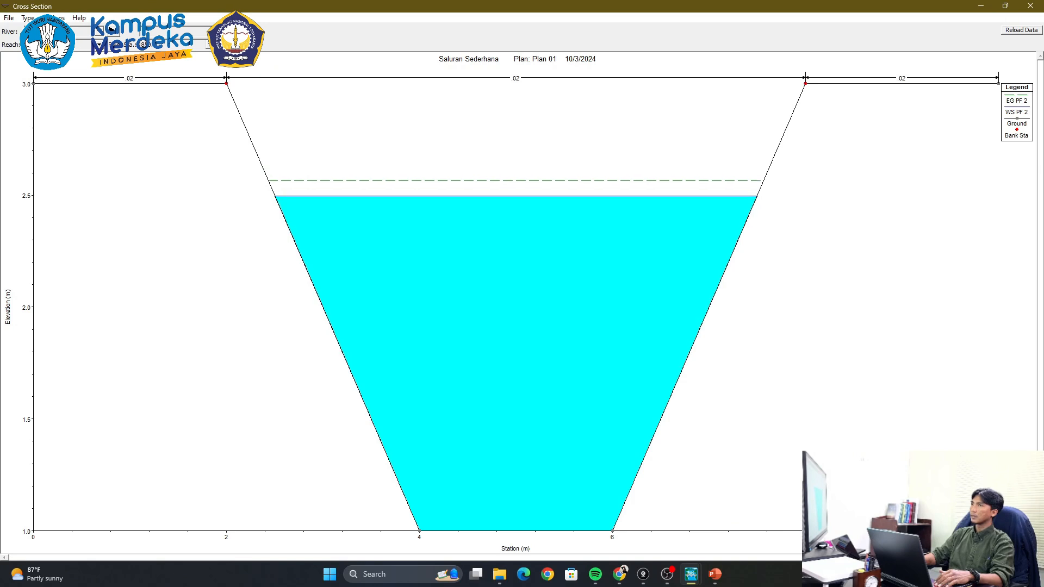
{"action": "key", "text": "Down"}
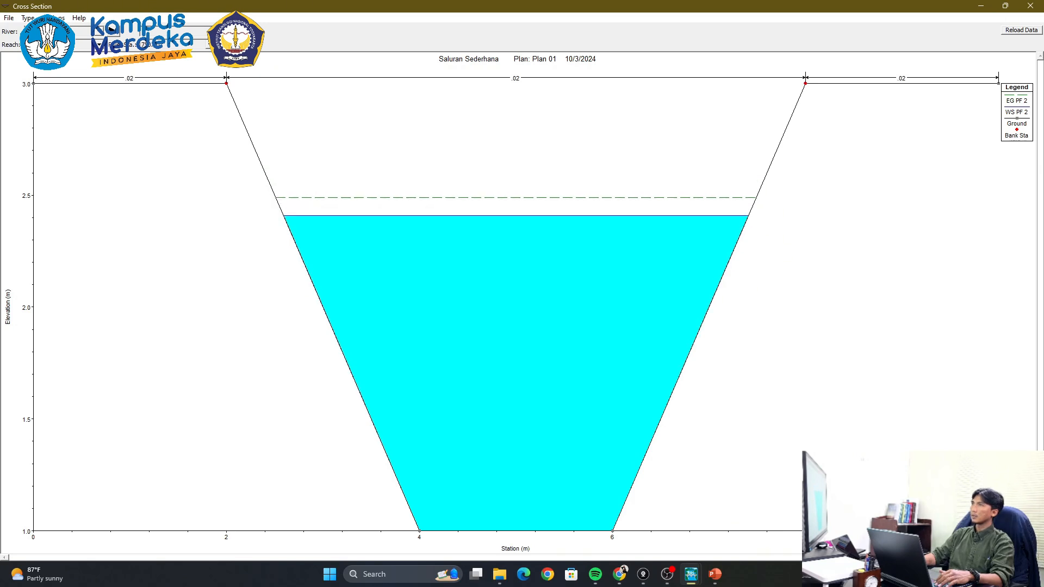
{"action": "key", "text": "Down"}
{"action": "key", "text": "Down"}
{"action": "key", "text": "Down"}
{"action": "key", "text": "Down"}
{"action": "key", "text": "Down"}
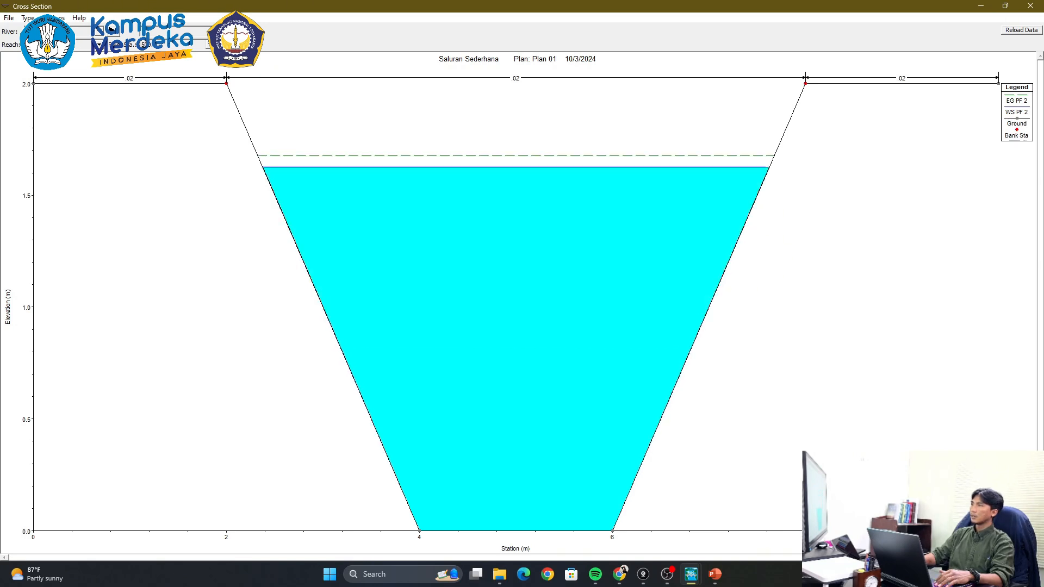
{"action": "key", "text": "Down"}
{"action": "key", "text": "Down"}
{"action": "key", "text": "Down"}
{"action": "key", "text": "Down"}
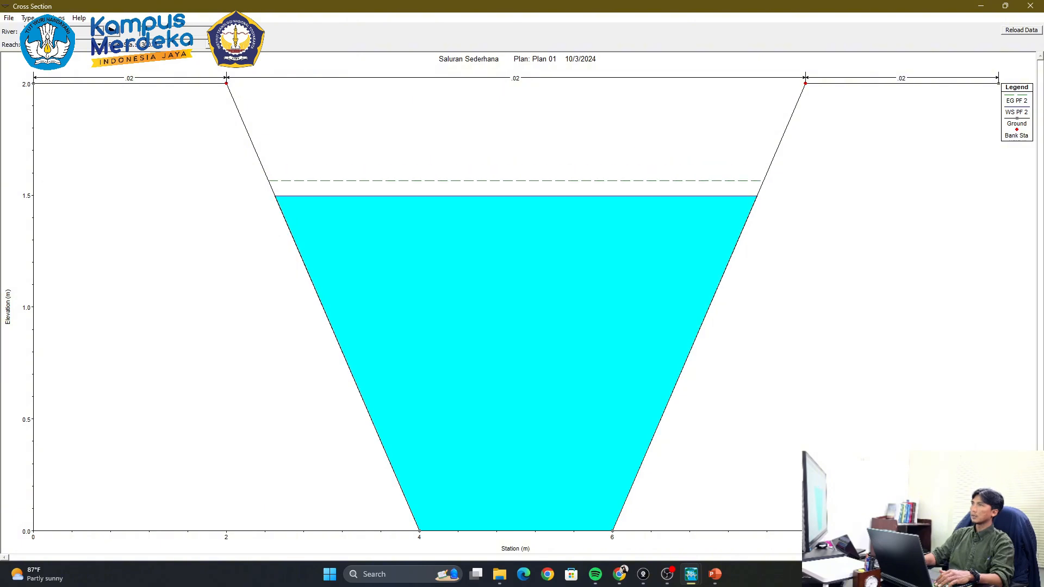
{"action": "key", "text": "Down"}
{"action": "key", "text": "Down"}
{"action": "key", "text": "Down"}
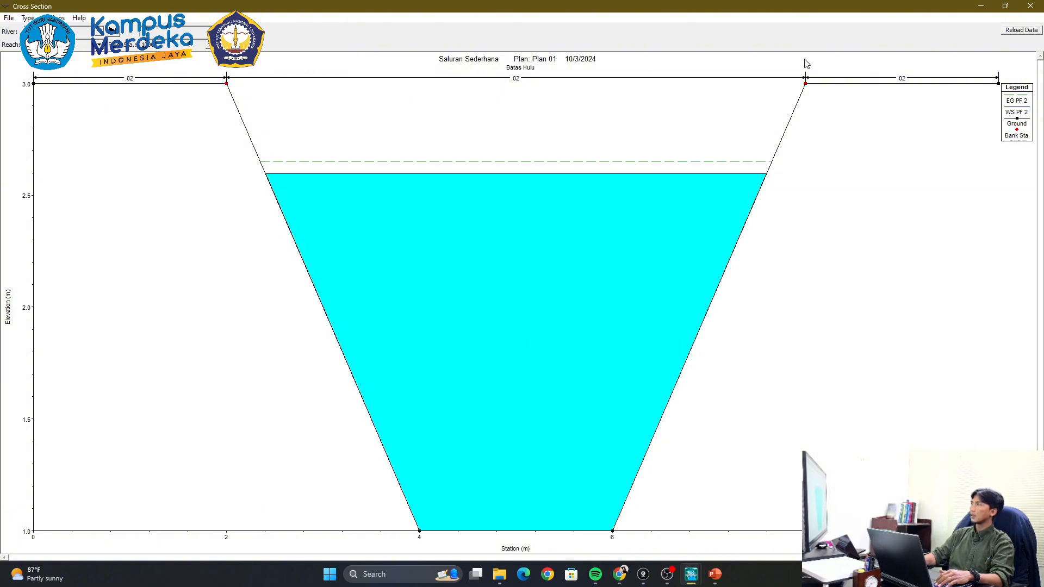
{"action": "key", "text": "Down"}
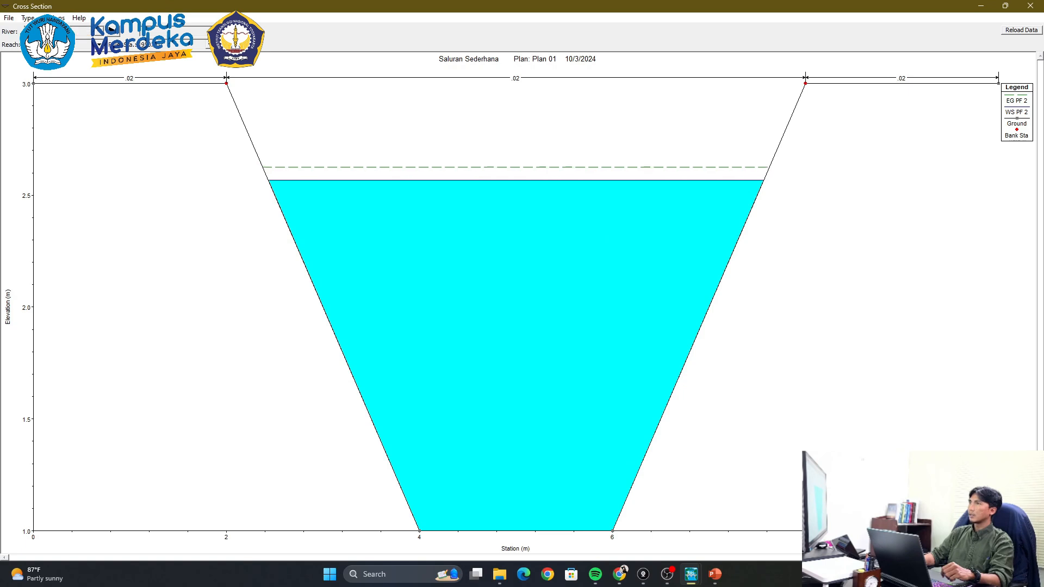